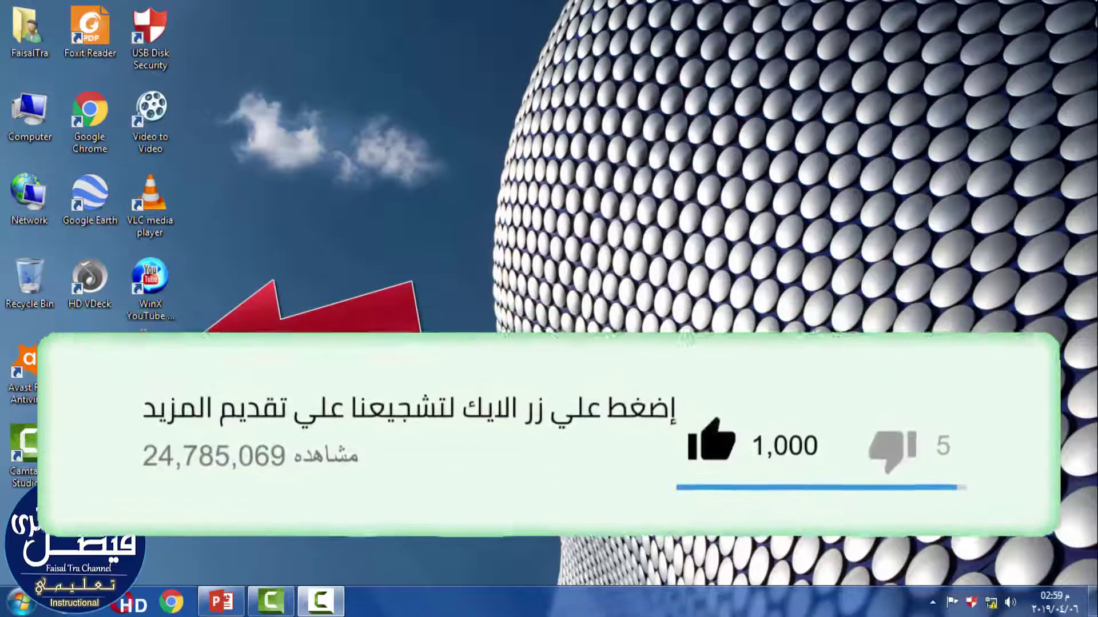
# Step: Check the book file's properties to confirm its .pps file-type extension
pyautogui.click(163, 371)
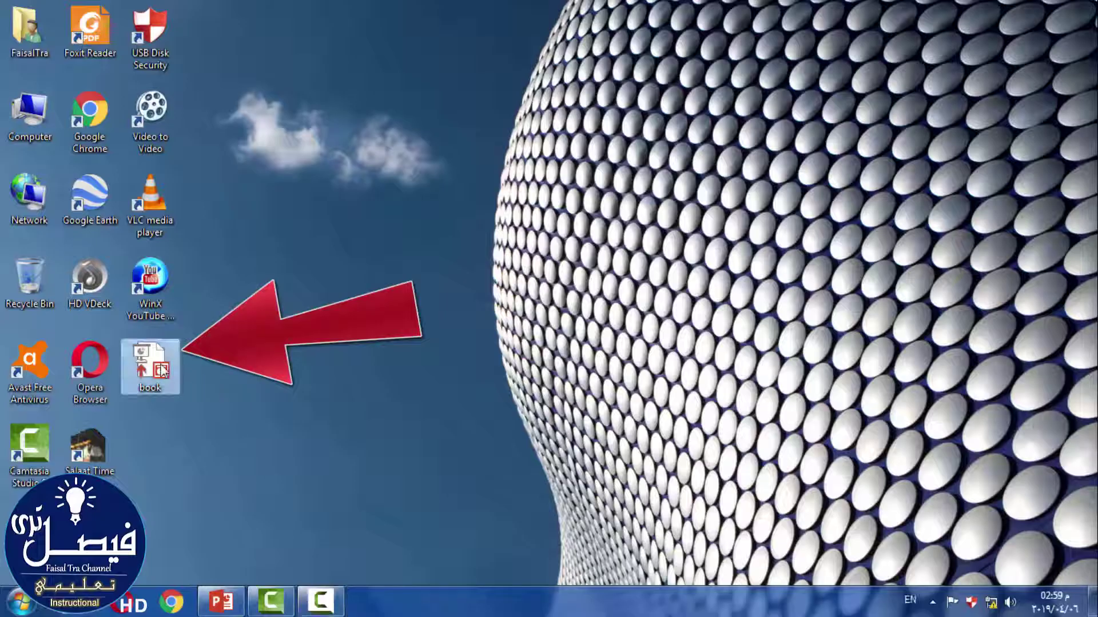
pyautogui.rightClick(163, 371)
pyautogui.click(216, 573)
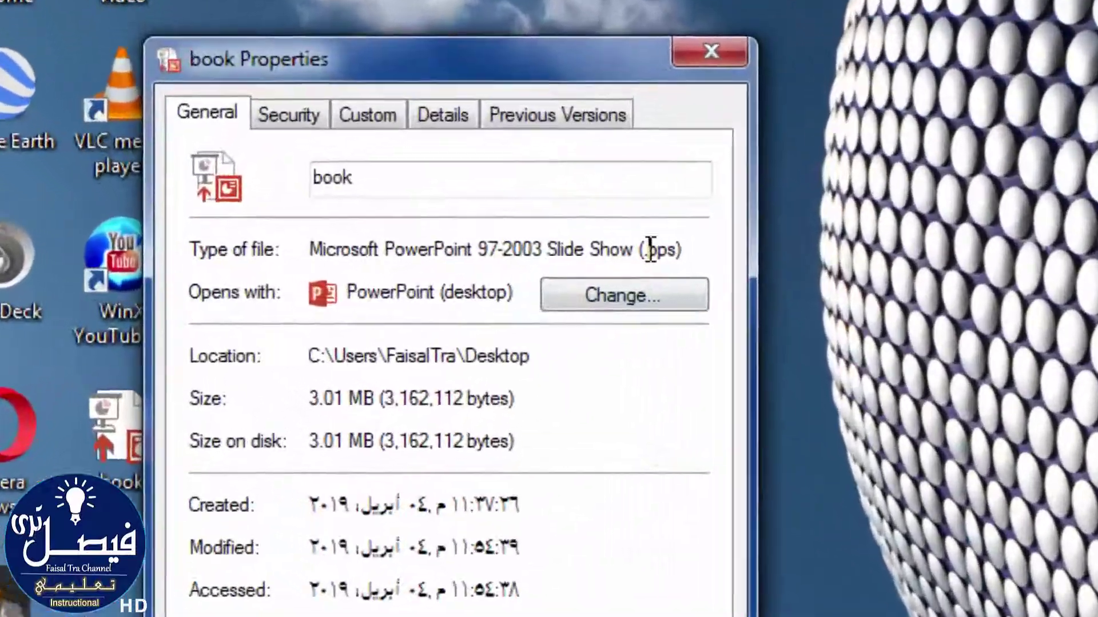
pyautogui.moveTo(409, 274)
pyautogui.mouseDown()
pyautogui.moveTo(422, 276)
pyautogui.moveTo(398, 273)
pyautogui.mouseUp()
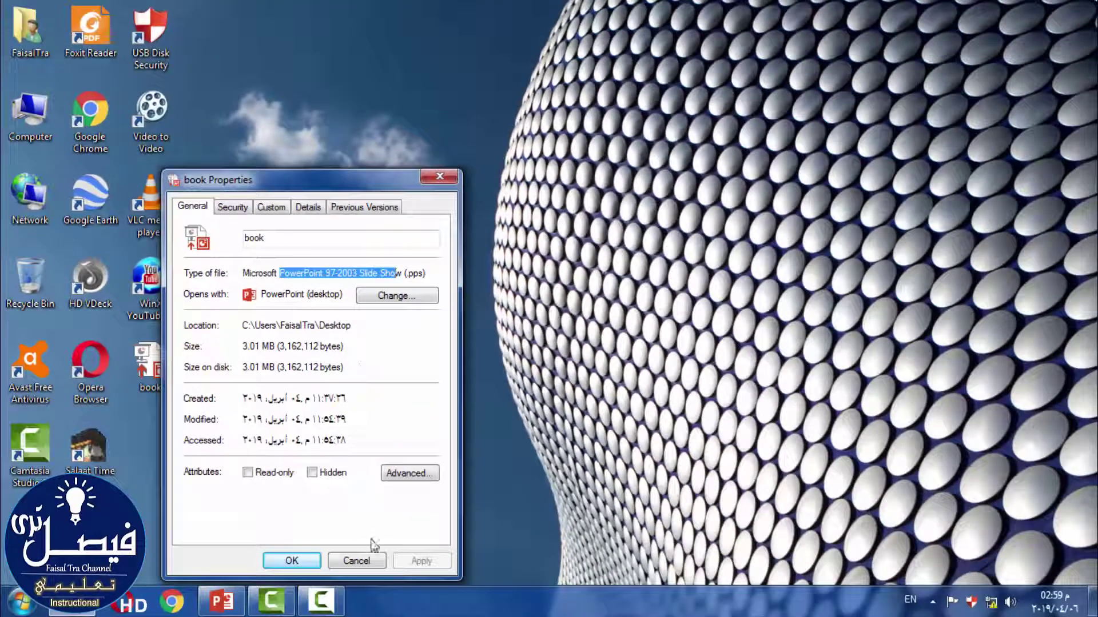
pyautogui.click(356, 560)
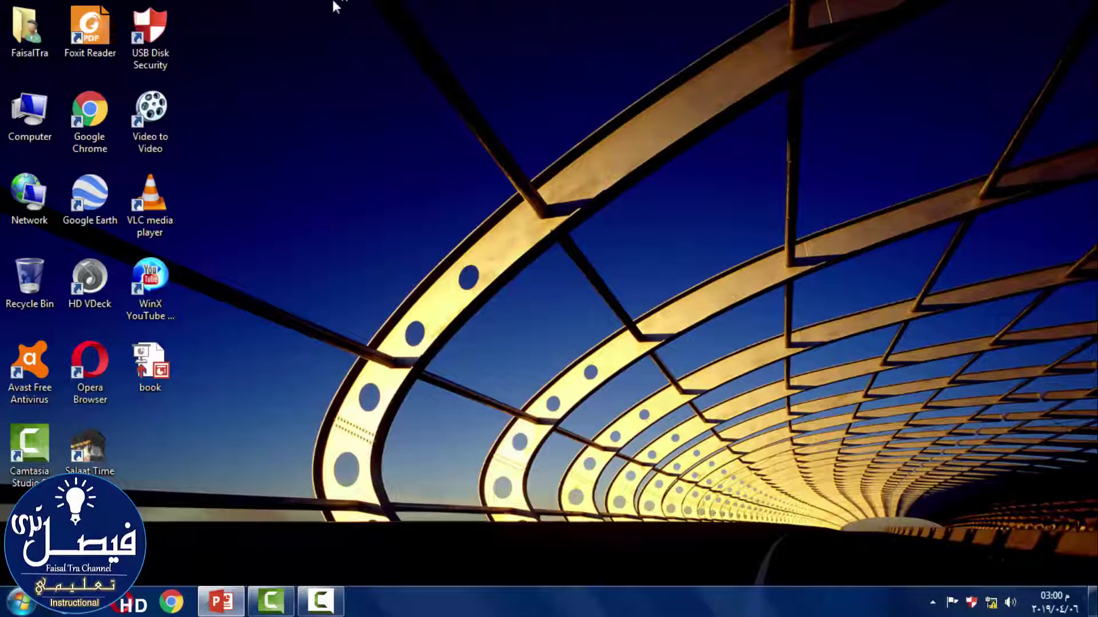
# Step: Open book.pps from the Desktop folder in PowerPoint for editing
pyautogui.click(217, 610)
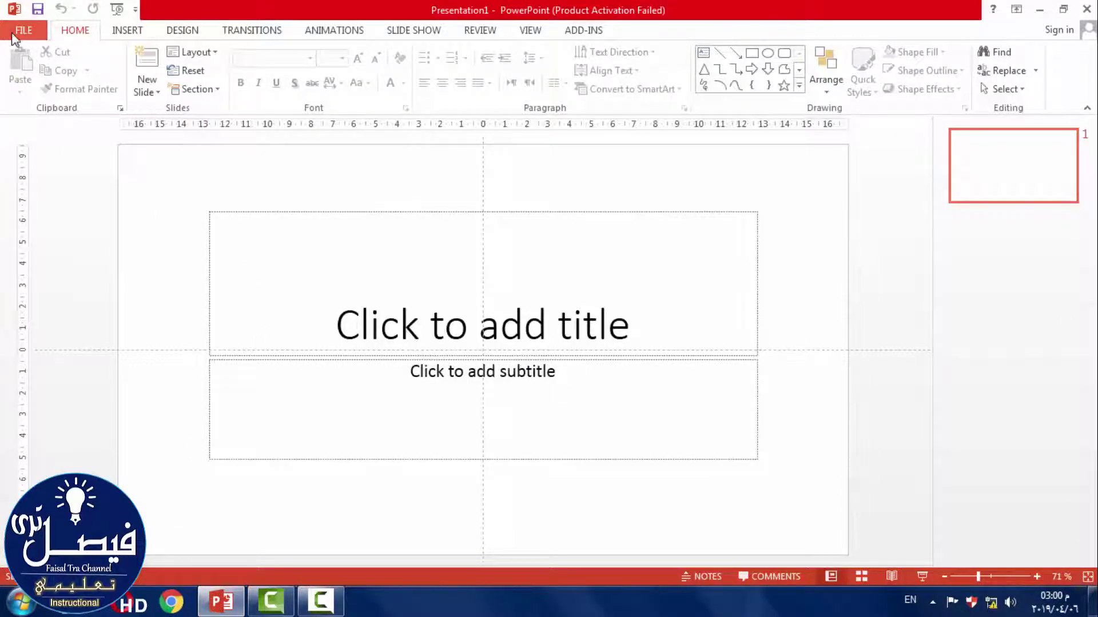
pyautogui.click(23, 30)
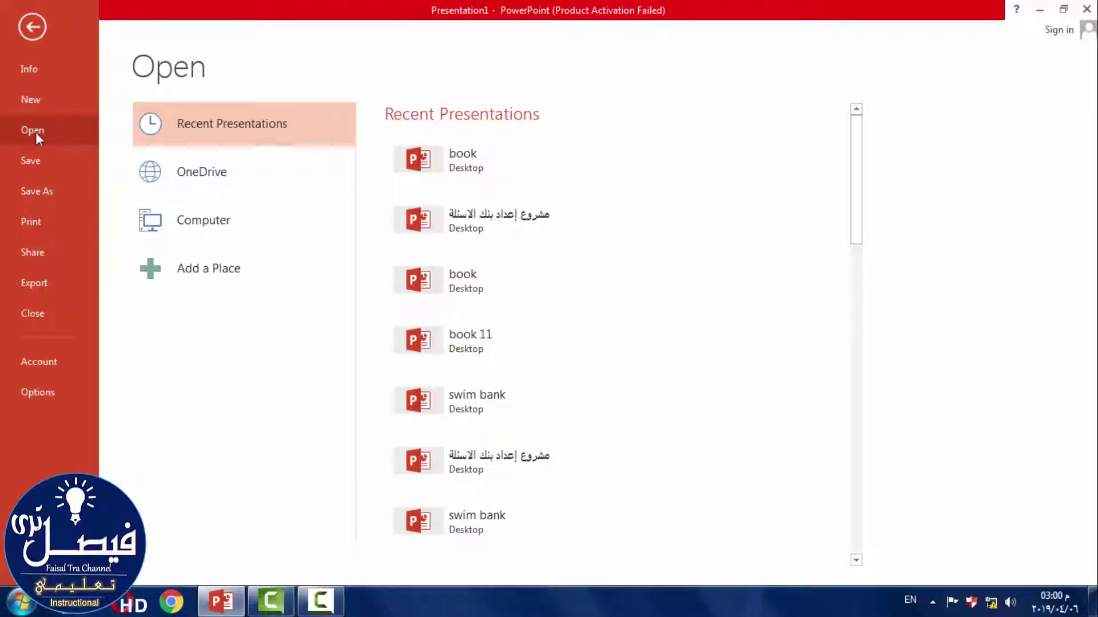
pyautogui.click(201, 229)
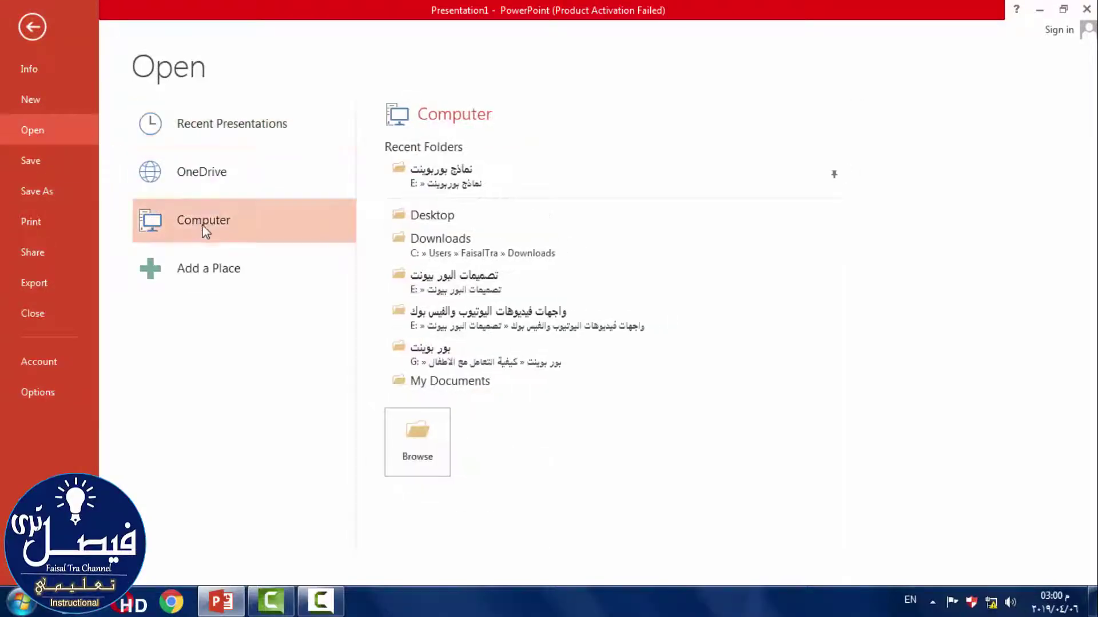
pyautogui.click(431, 440)
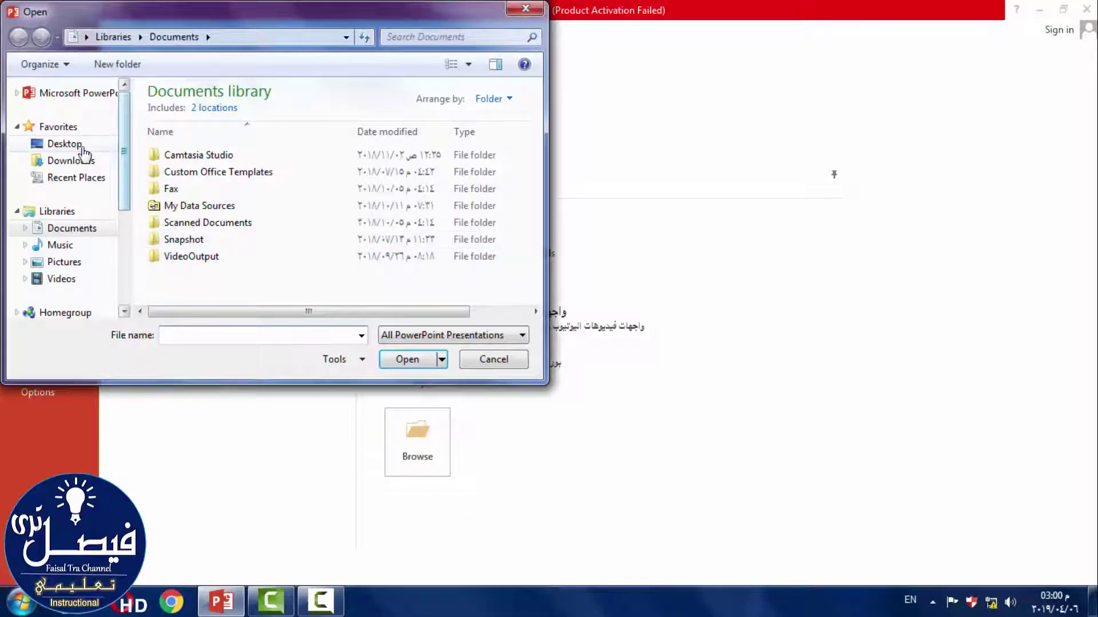
pyautogui.click(83, 149)
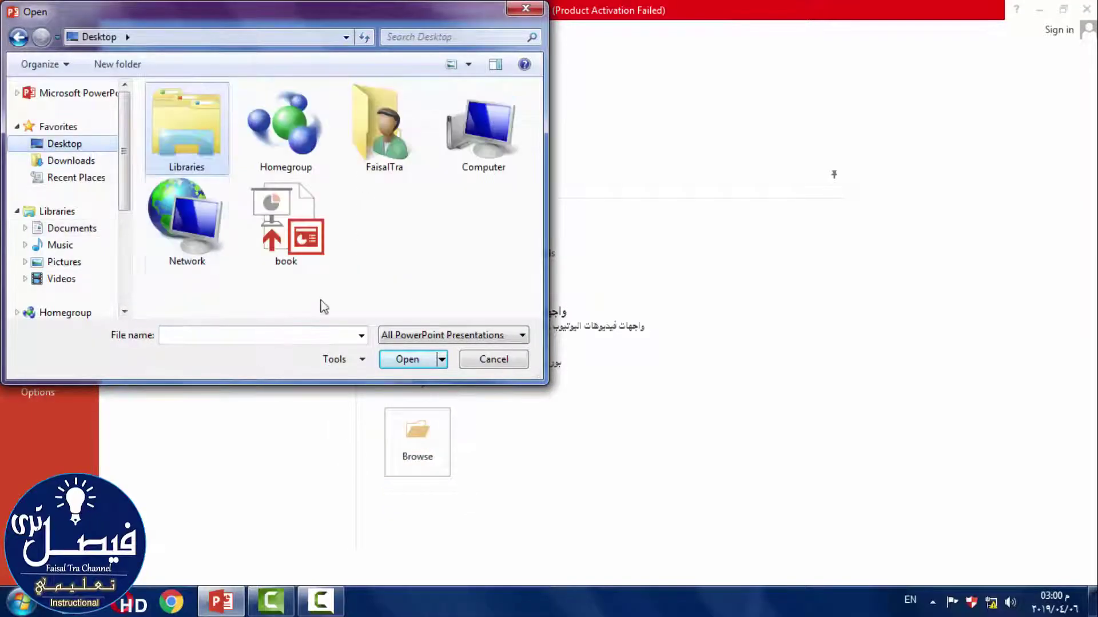
pyautogui.doubleClick(305, 231)
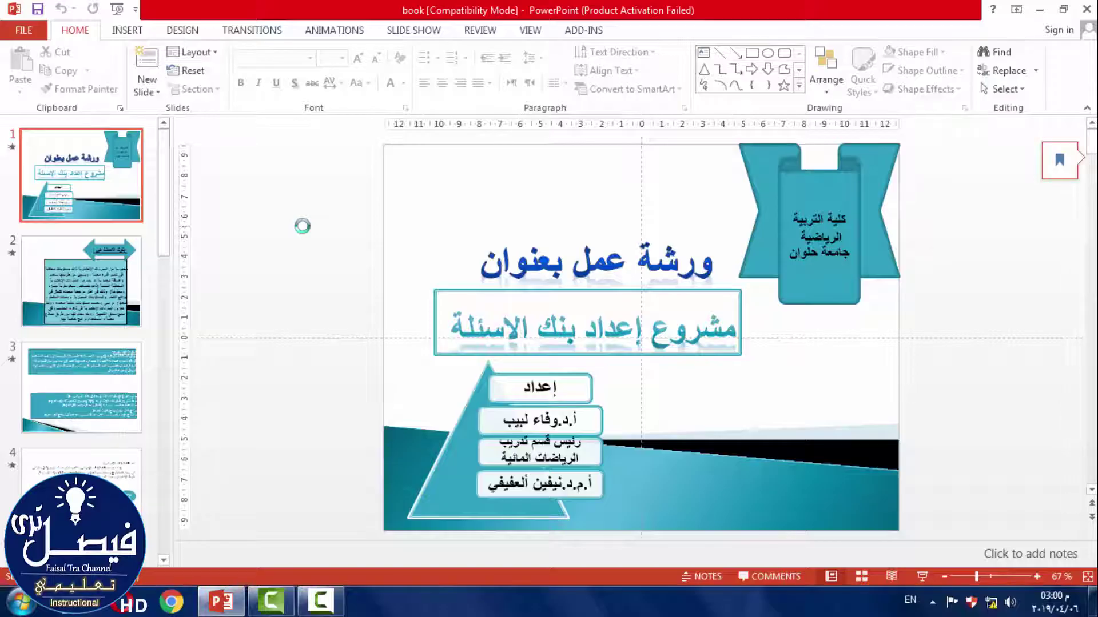
# Step: Save book to the Desktop as a PowerPoint Presentation (.pptx) file
pyautogui.click(22, 35)
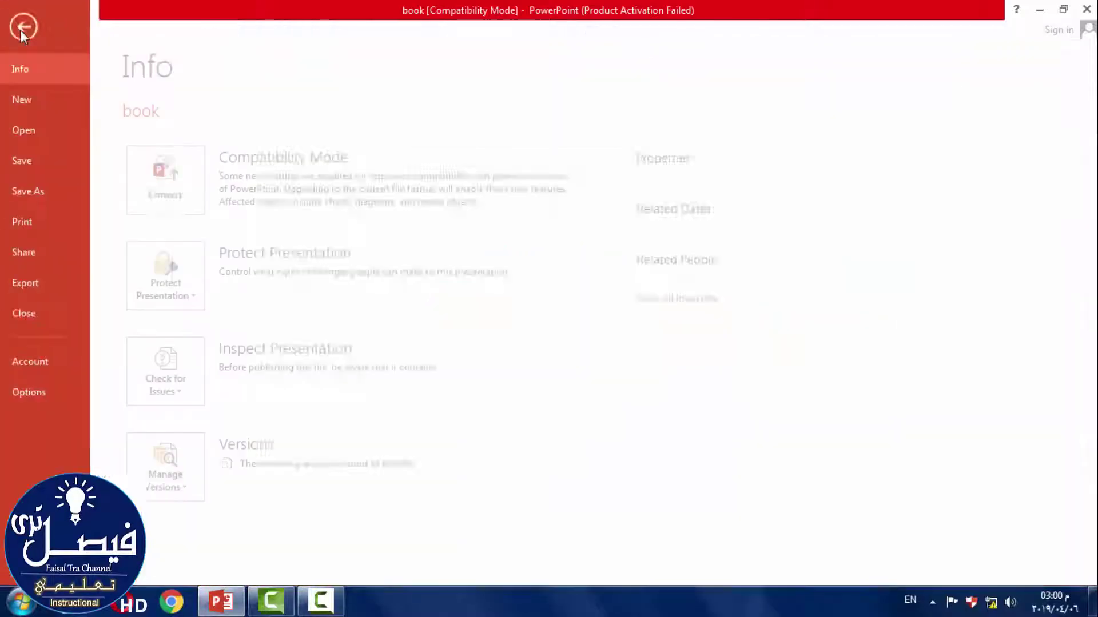
pyautogui.click(36, 195)
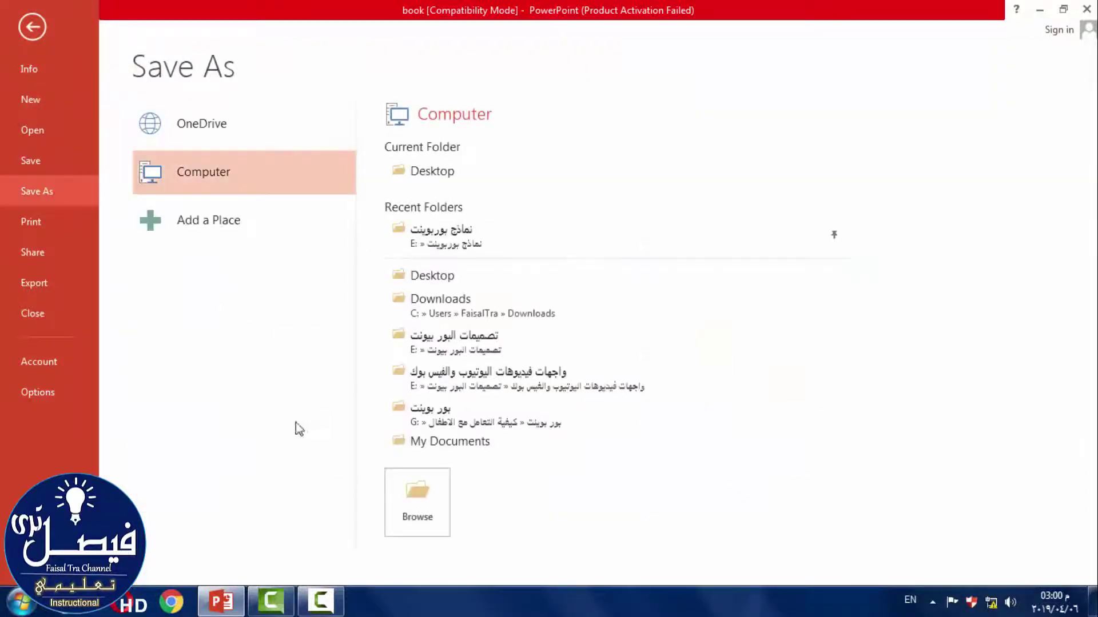
pyautogui.click(427, 491)
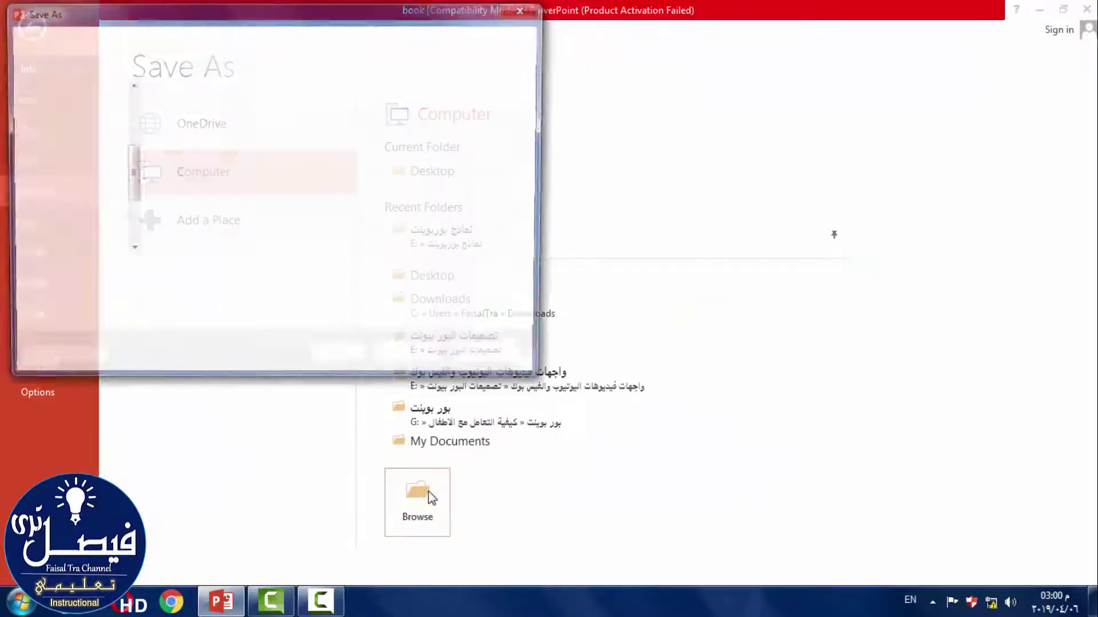
pyautogui.moveTo(131, 181); pyautogui.dragTo(125, 136)
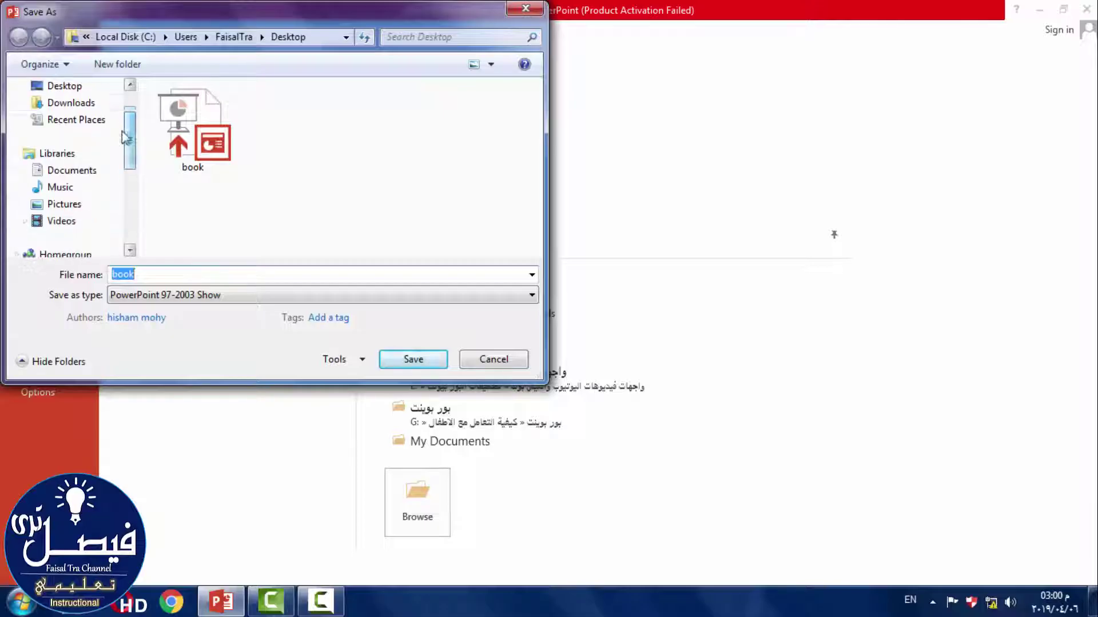
pyautogui.click(64, 86)
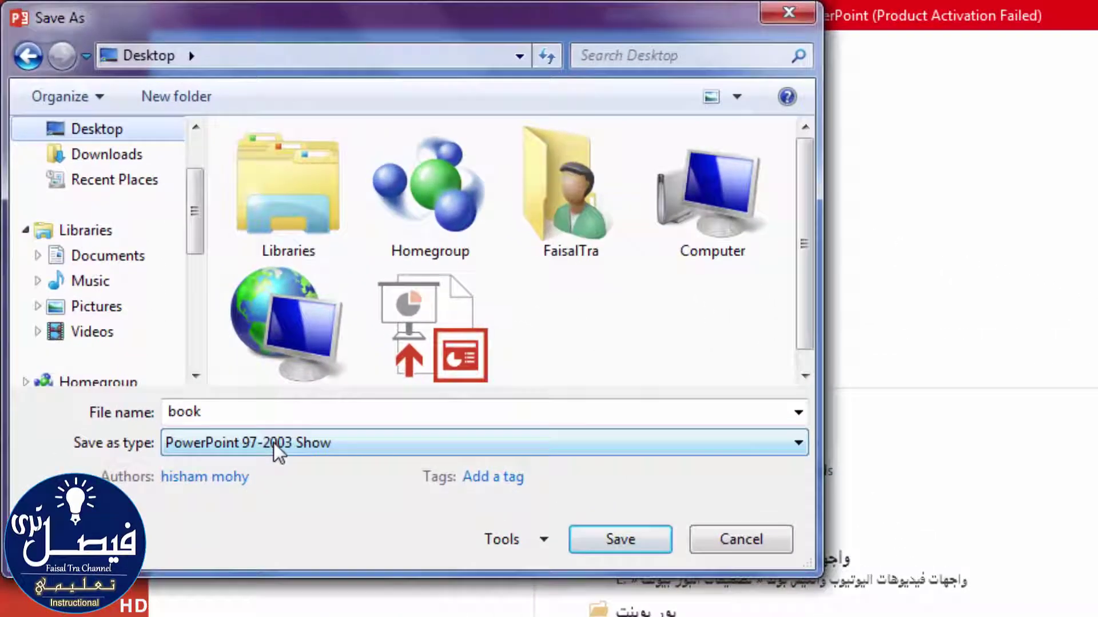
pyautogui.click(184, 296)
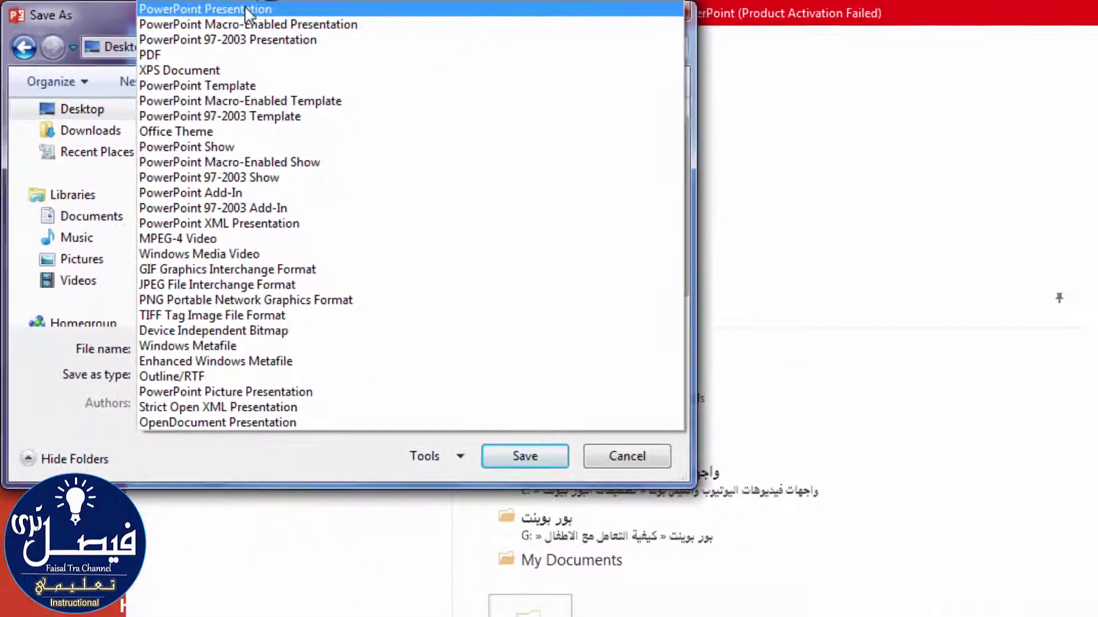
pyautogui.click(326, 11)
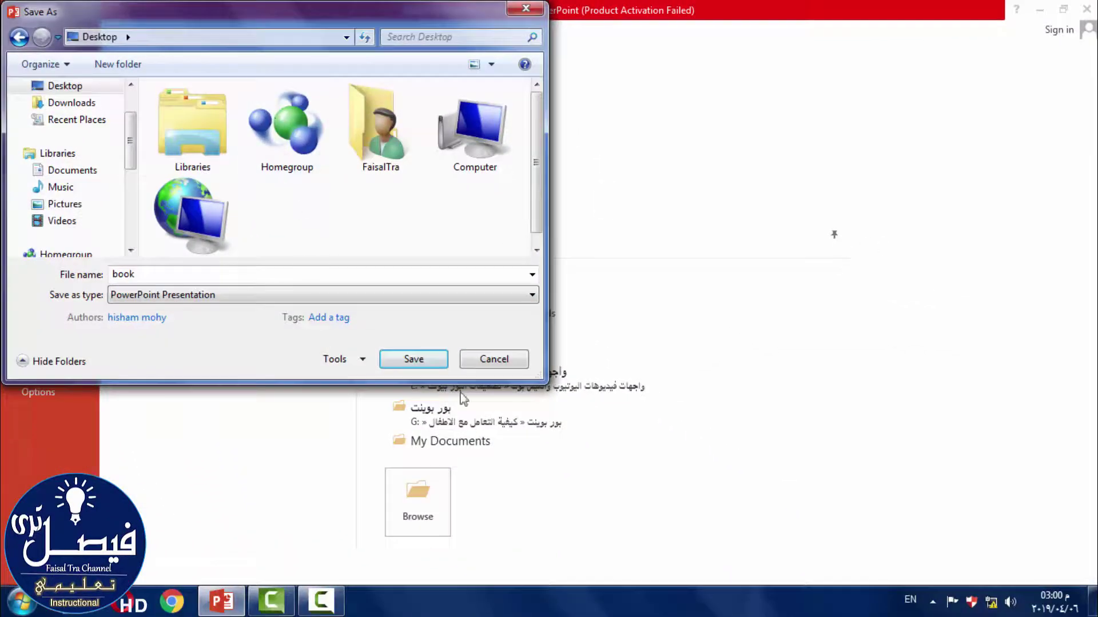
pyautogui.click(424, 361)
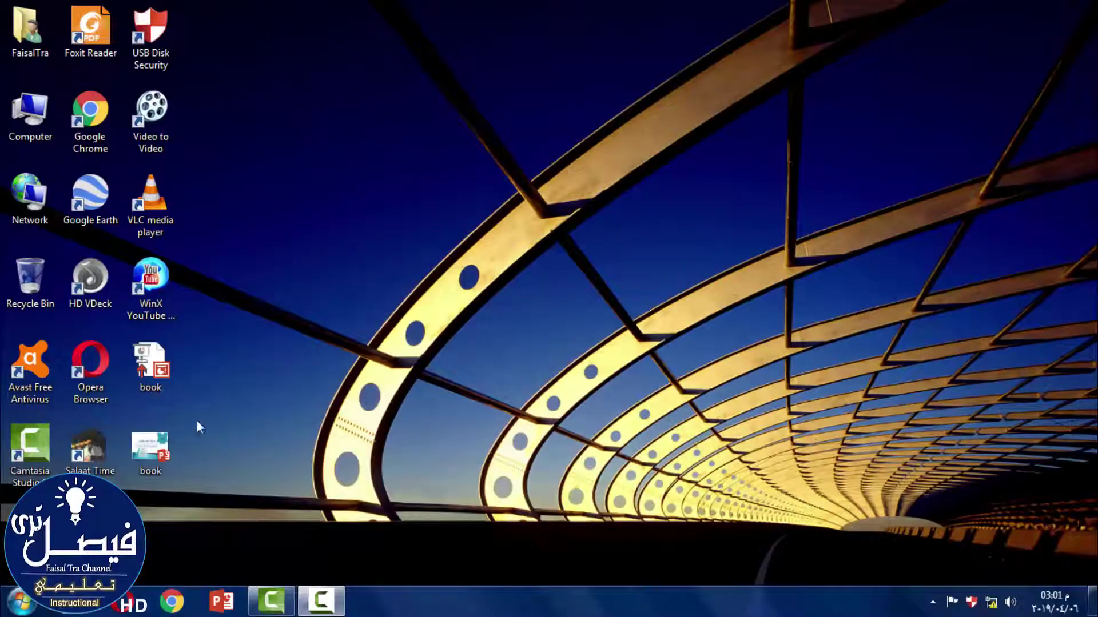
pyautogui.click(176, 438)
pyautogui.rightClick(159, 447)
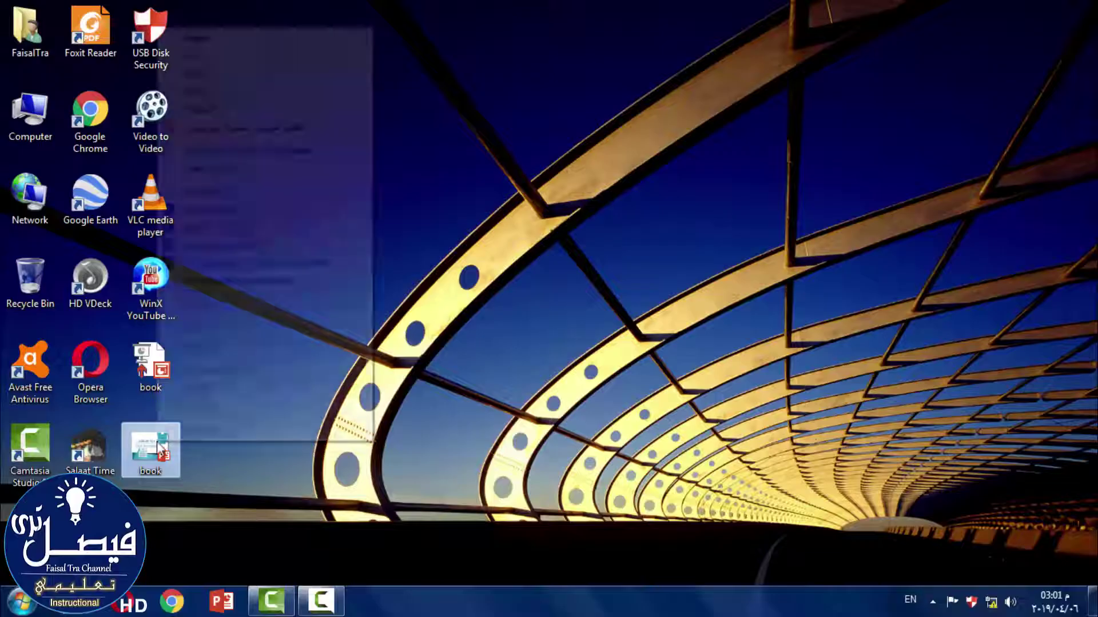
pyautogui.click(194, 431)
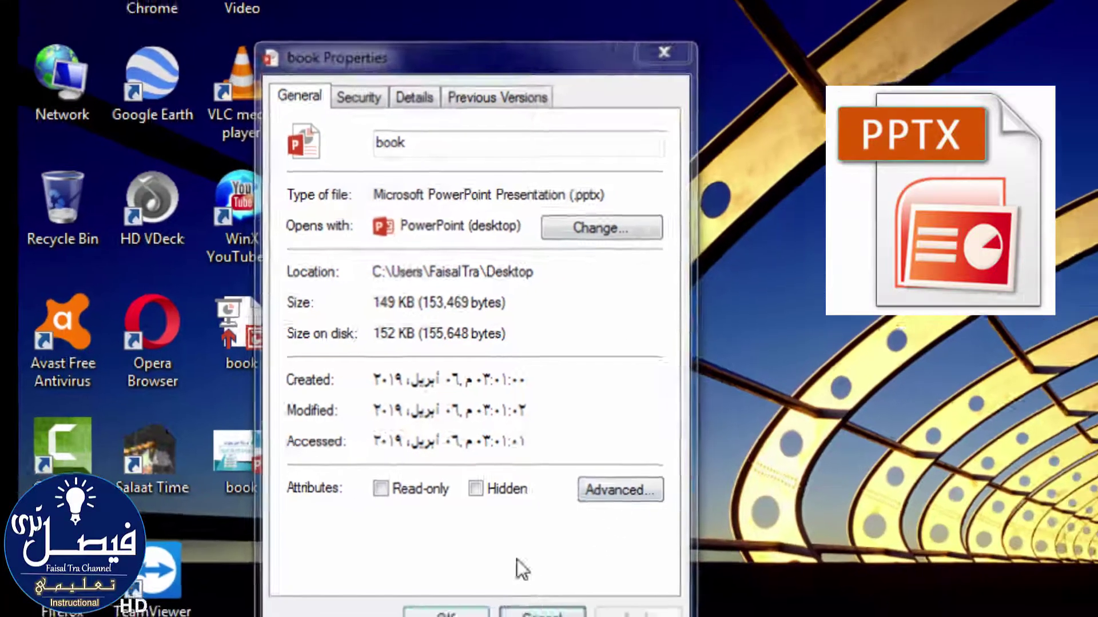
pyautogui.click(452, 609)
pyautogui.doubleClick(162, 441)
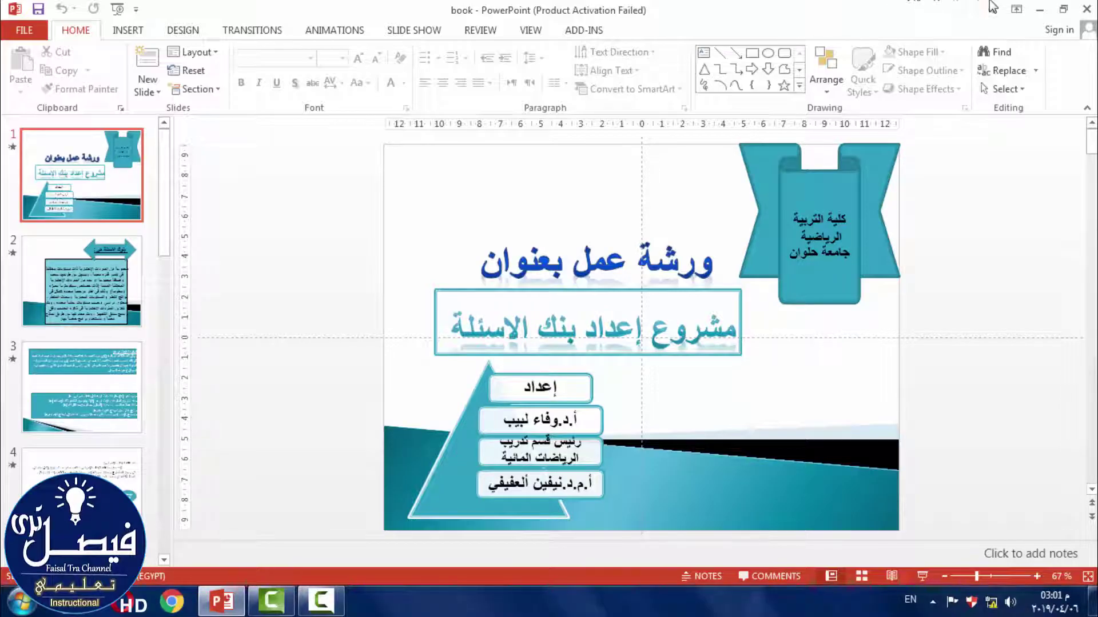
pyautogui.click(1088, 10)
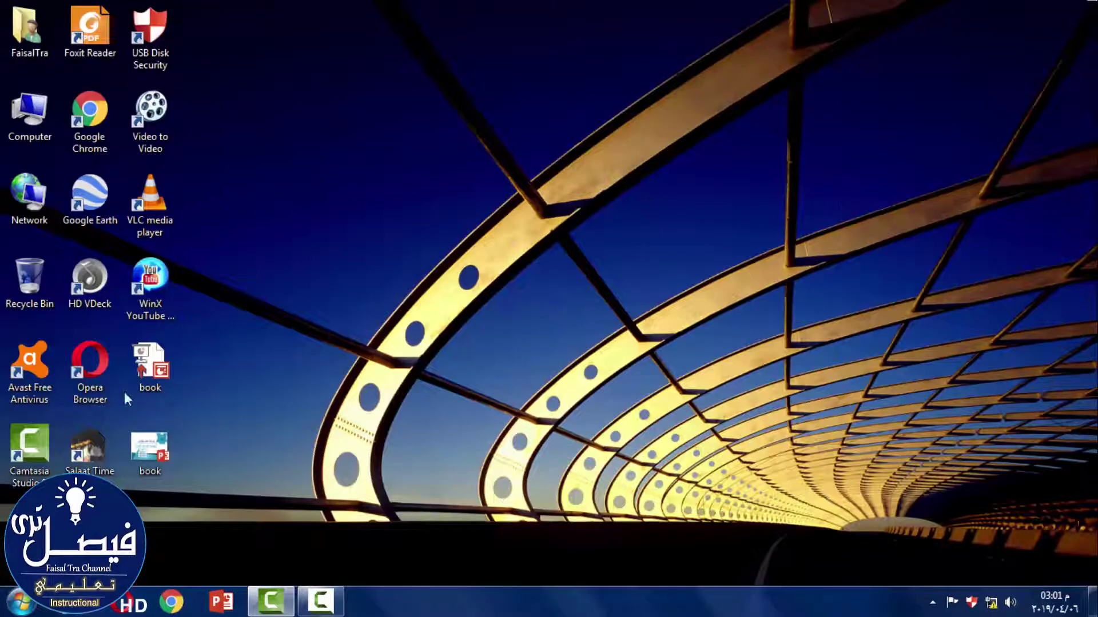
# Step: Open the original book.pps with New from its right-click menu, creating an editable Presentation1
pyautogui.click(153, 354)
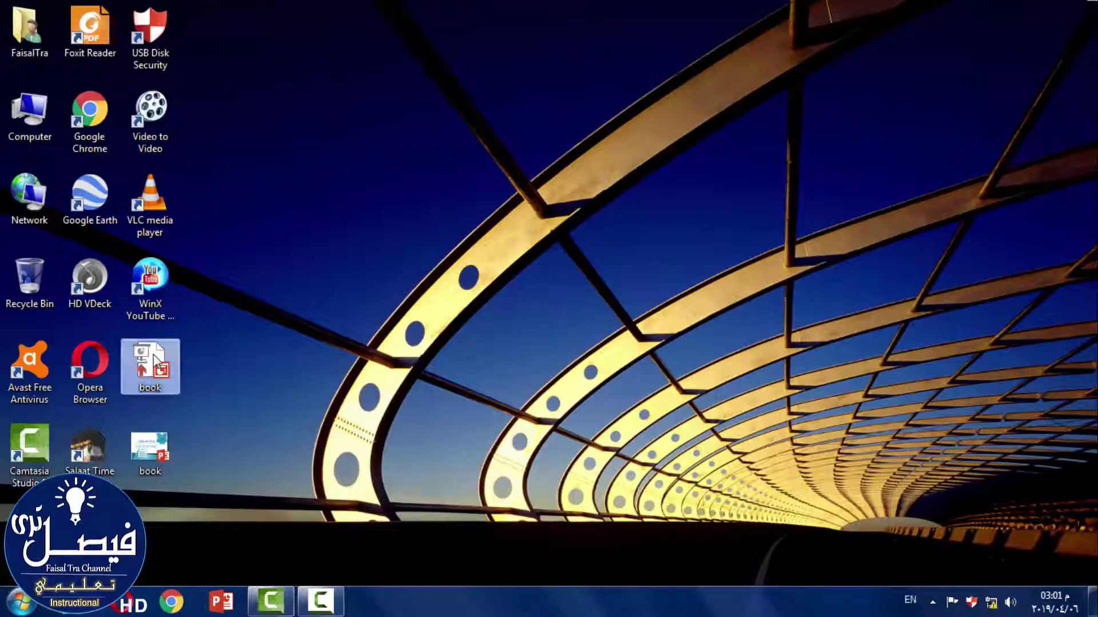
pyautogui.rightClick(156, 360)
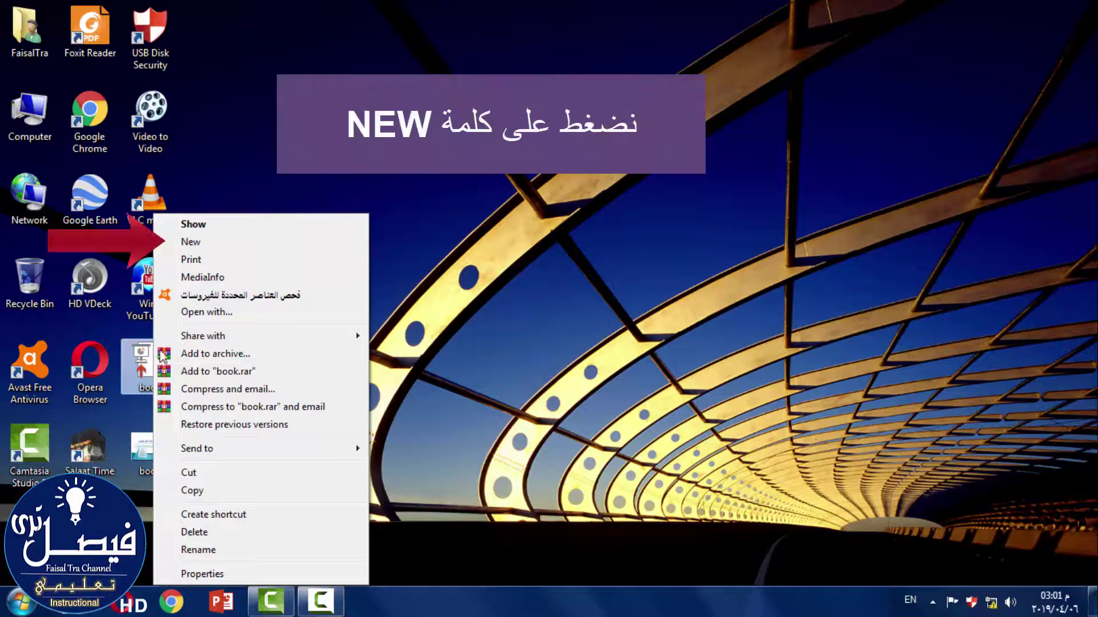
pyautogui.click(203, 246)
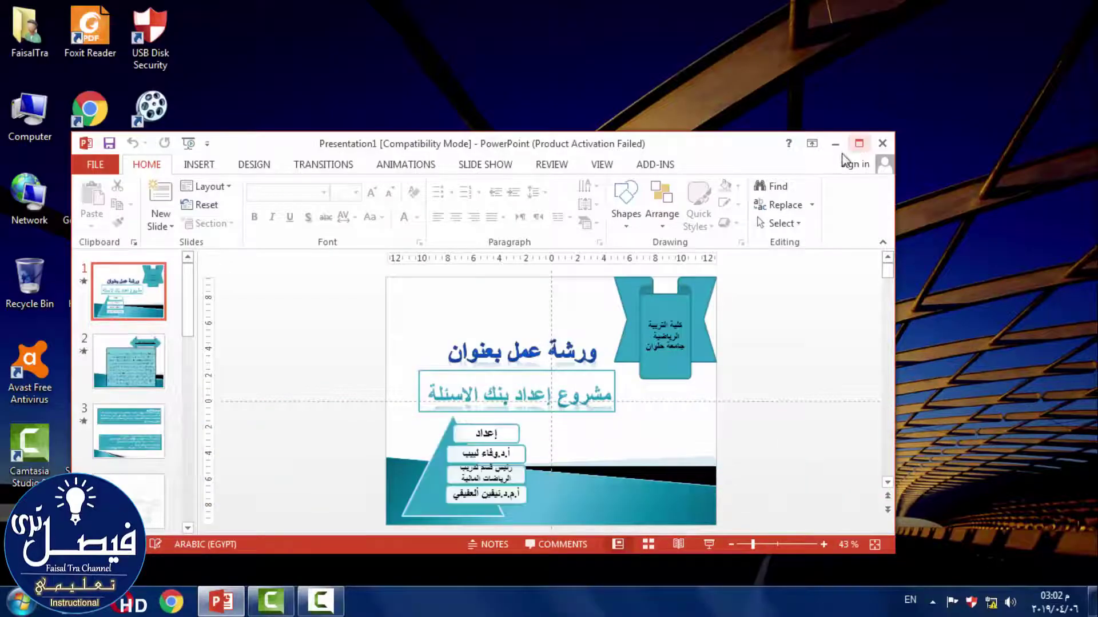
# Step: Maximize the window and save the presentation to the Desktop as a PowerPoint Presentation
pyautogui.click(858, 144)
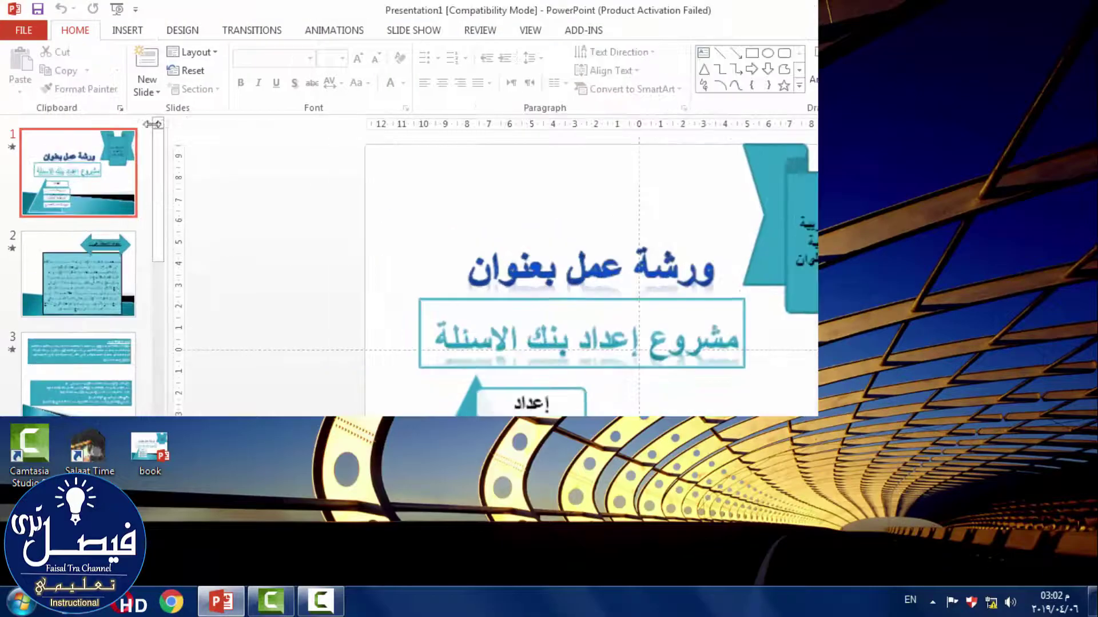
pyautogui.click(24, 32)
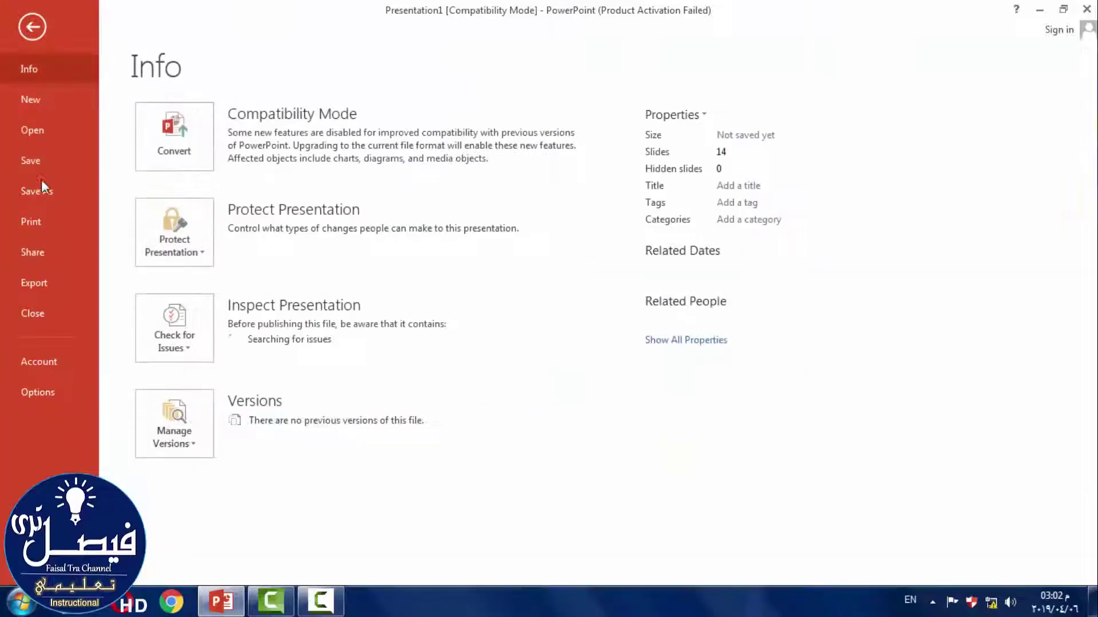
pyautogui.click(31, 197)
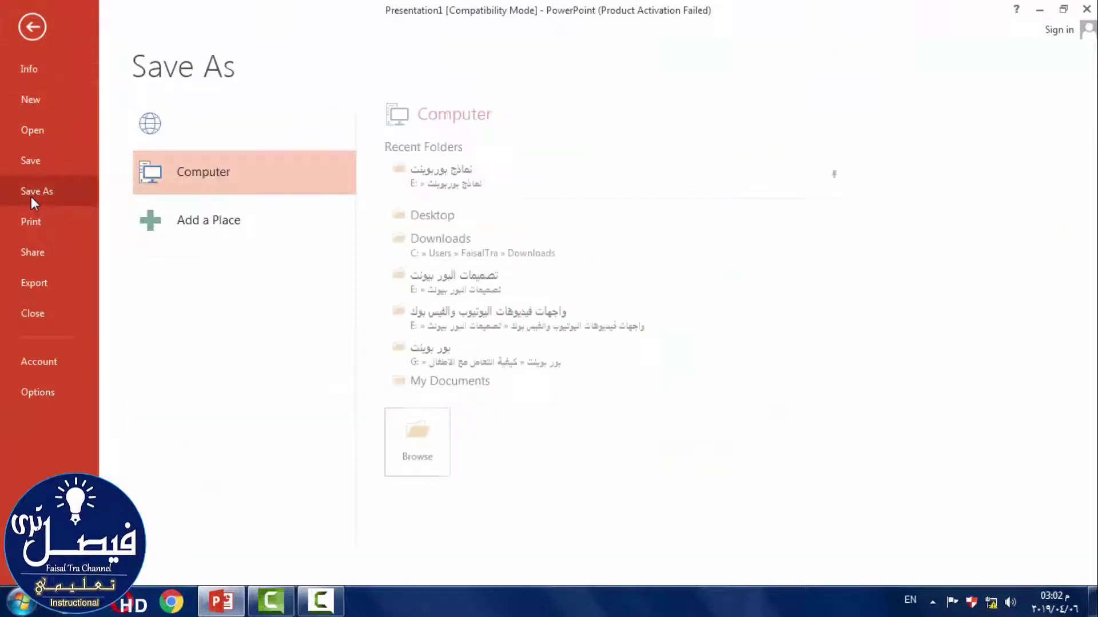
pyautogui.click(418, 443)
pyautogui.click(181, 303)
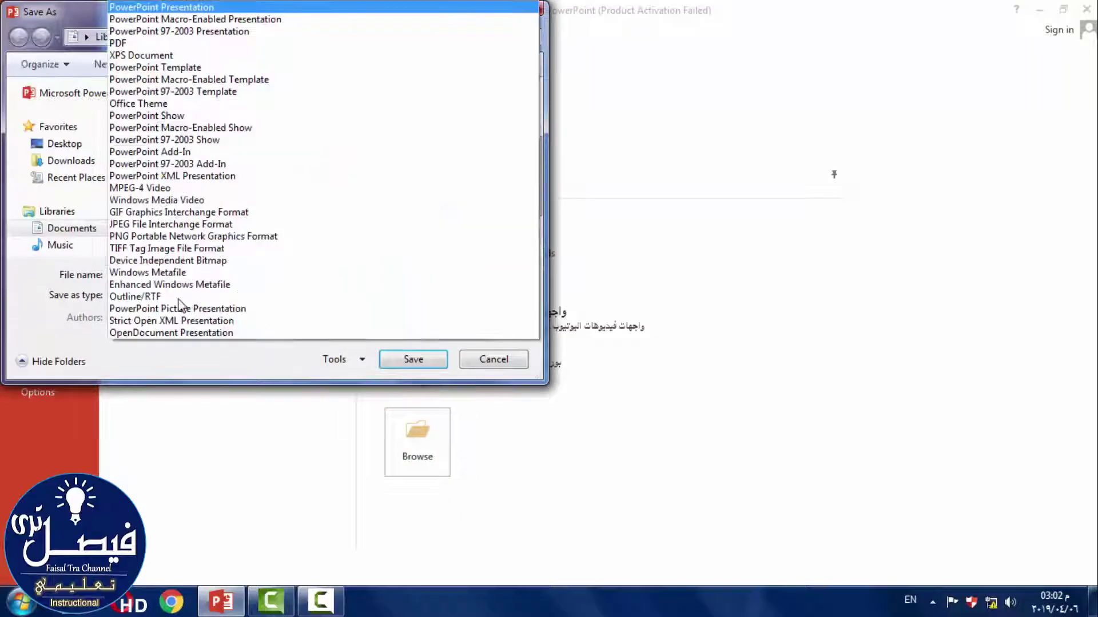
pyautogui.click(140, 8)
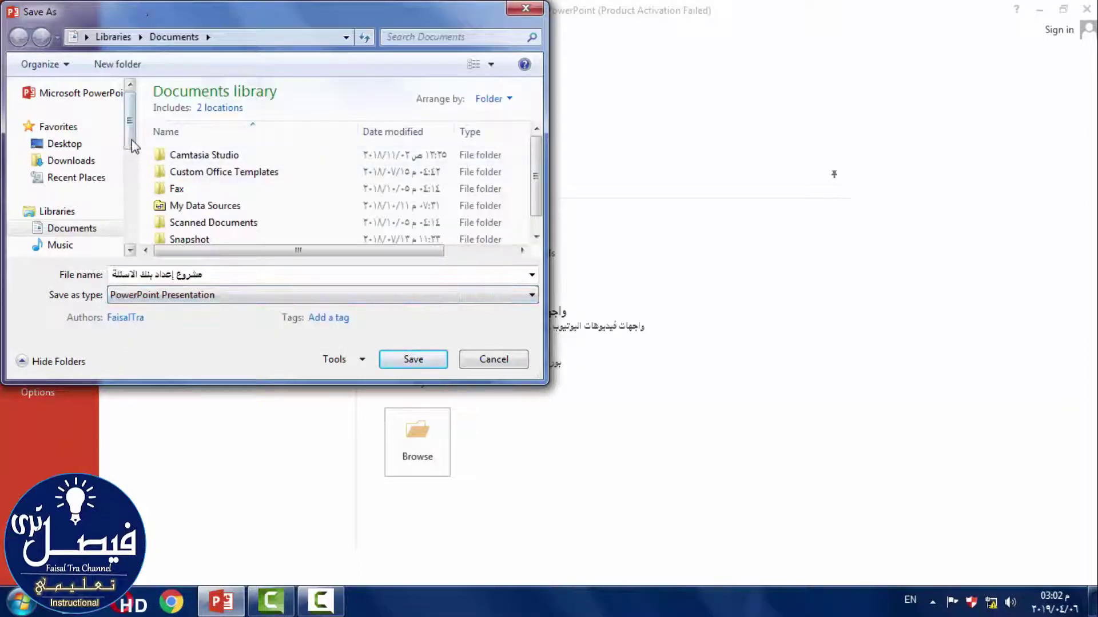
pyautogui.click(100, 147)
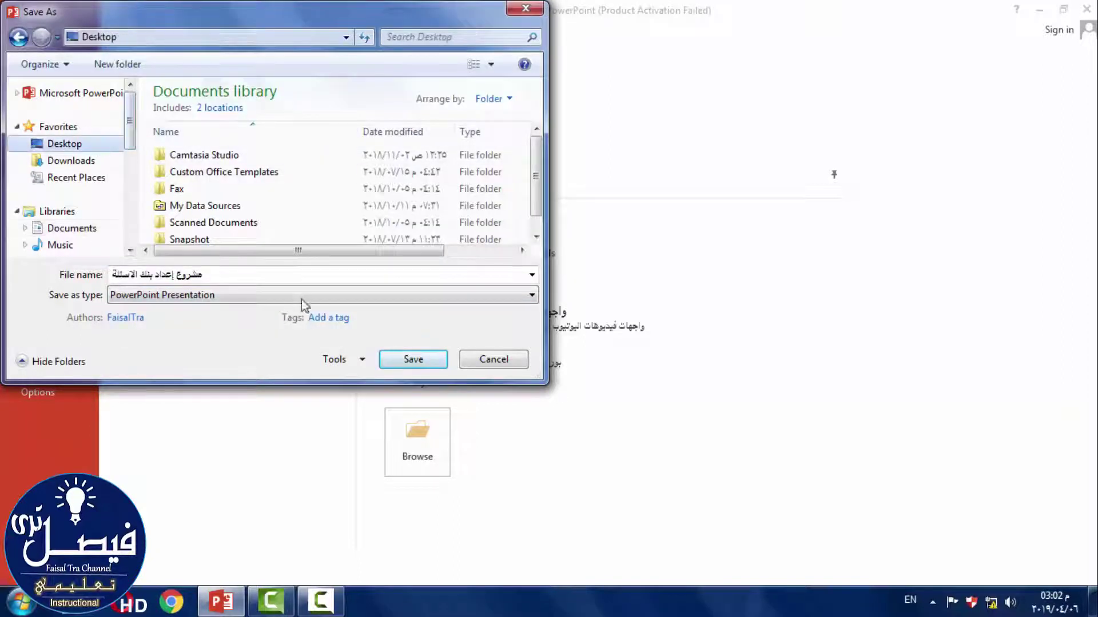
pyautogui.click(403, 364)
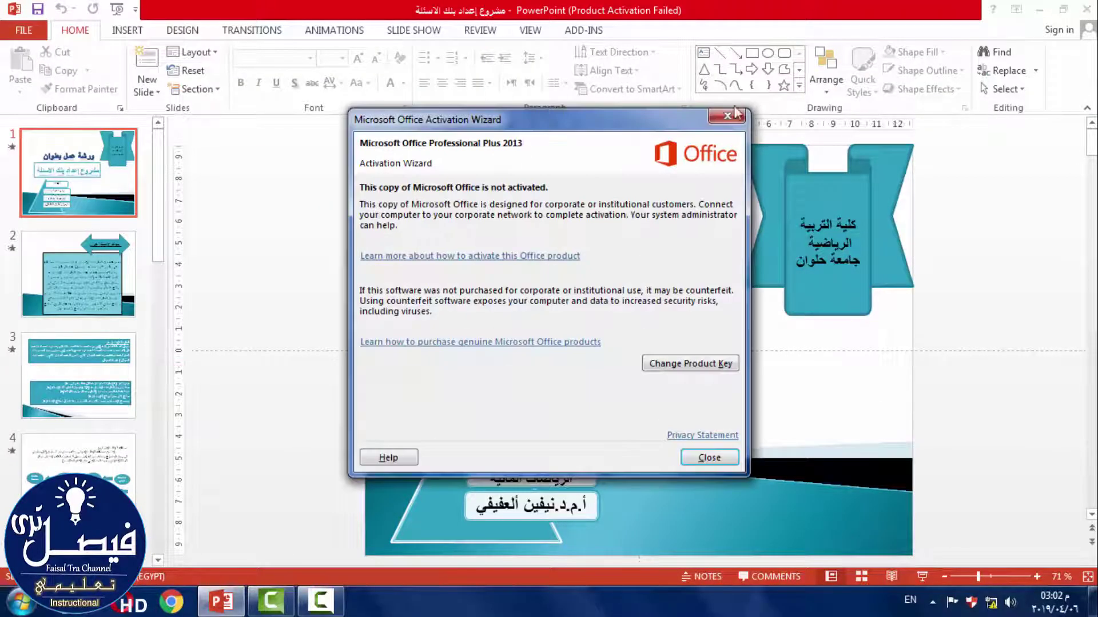
# Step: Dismiss the activation notice, close PowerPoint, and drag book to the desktop's middle
pyautogui.click(746, 110)
pyautogui.click(1086, 9)
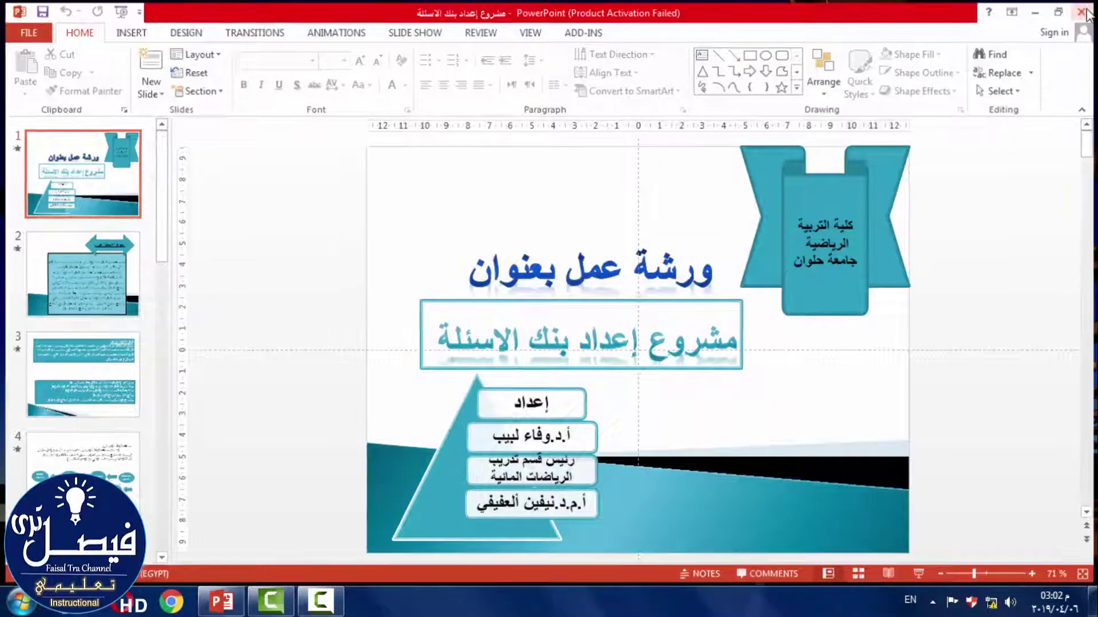
pyautogui.moveTo(150, 449); pyautogui.dragTo(452, 198)
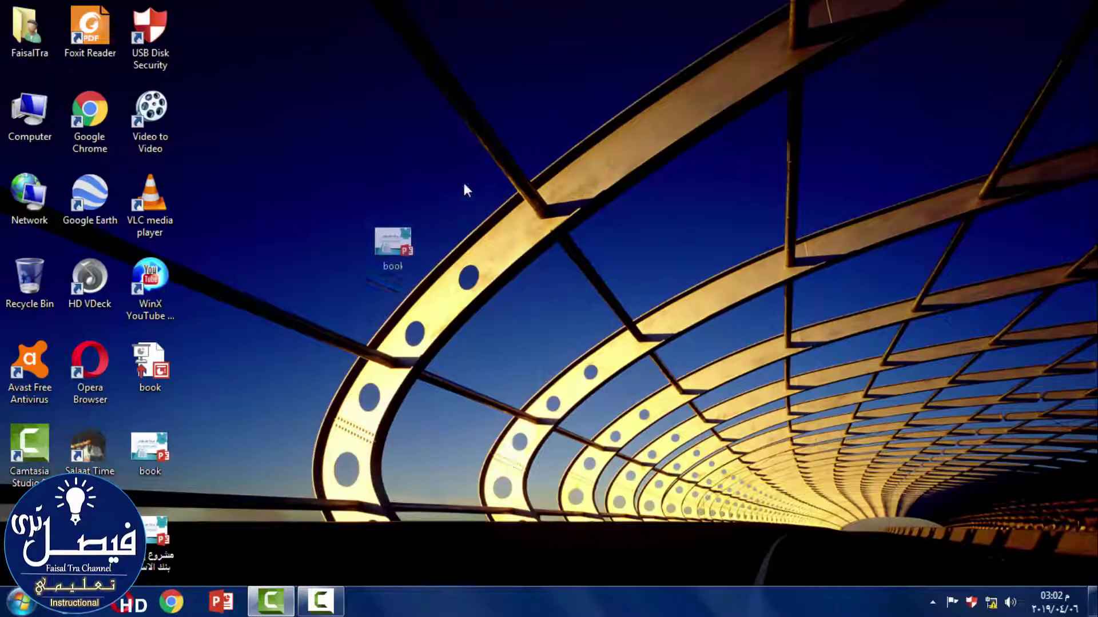
# Step: Drag the new 'مشروع إعداد بنك الأسئلة' presentation beside book in the middle of the desktop
pyautogui.moveTo(149, 532); pyautogui.dragTo(537, 203)
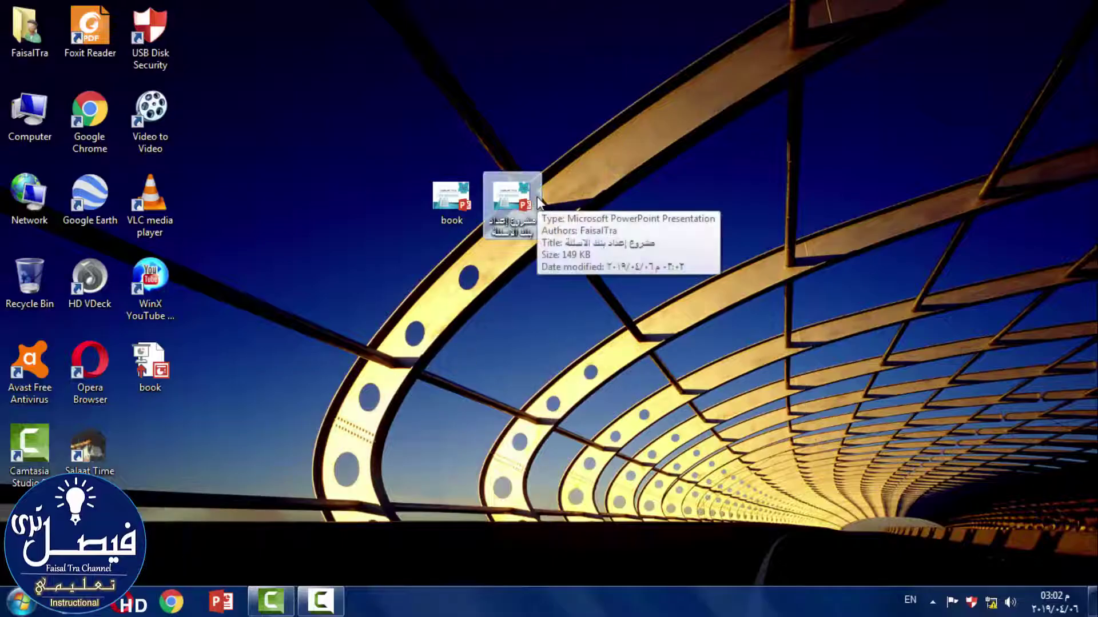